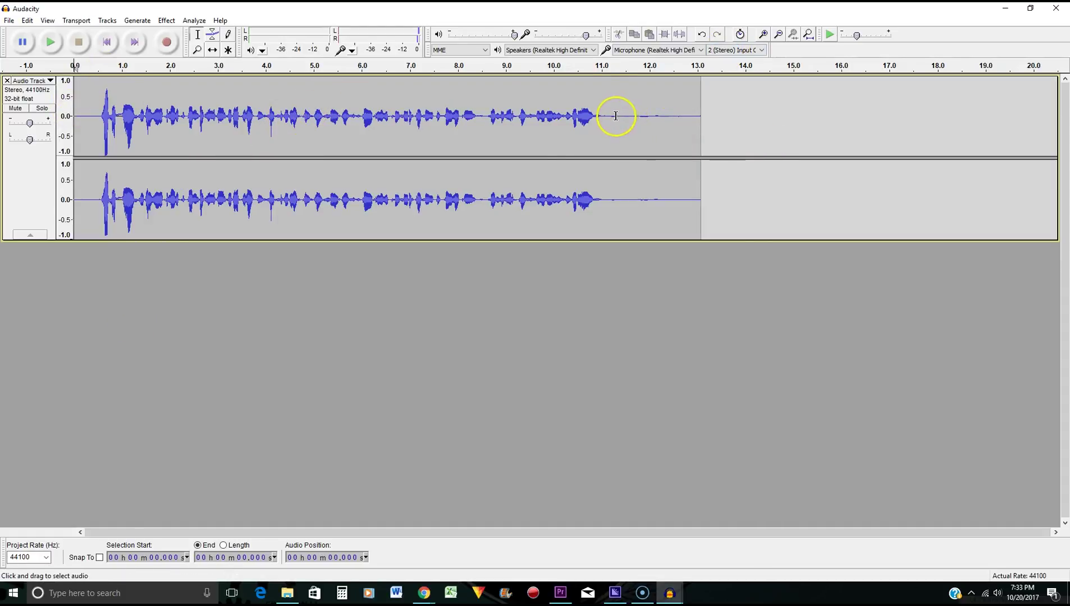
# - Delete the silence from about 11.2 s to the track's end and normalize the recording to -1.0 dB with DC offset removal
pyautogui.moveTo(614, 116); pyautogui.dragTo(739, 115)
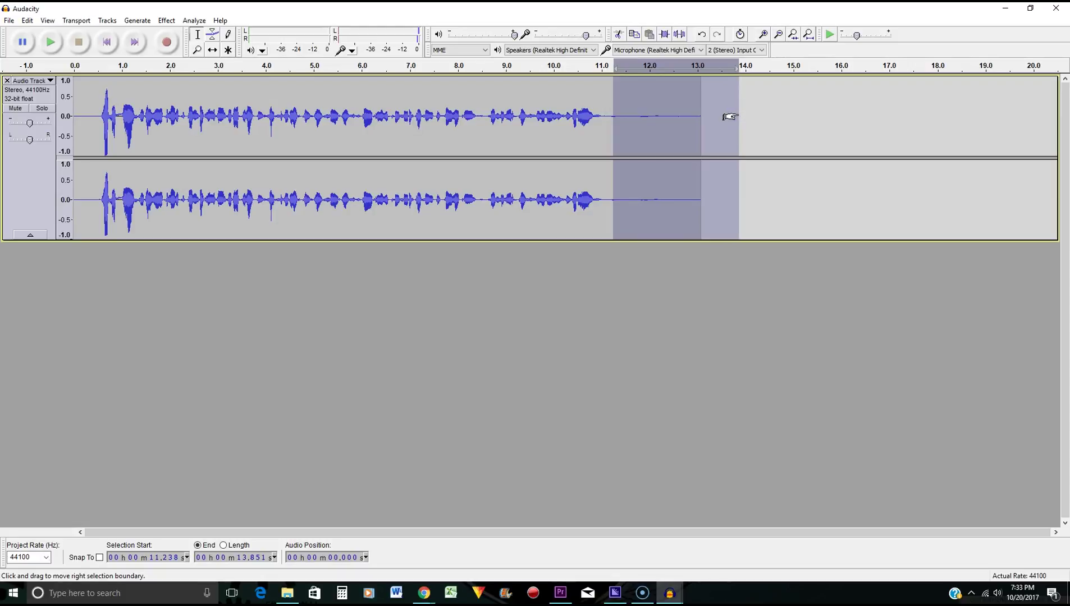
pyautogui.press('Delete')
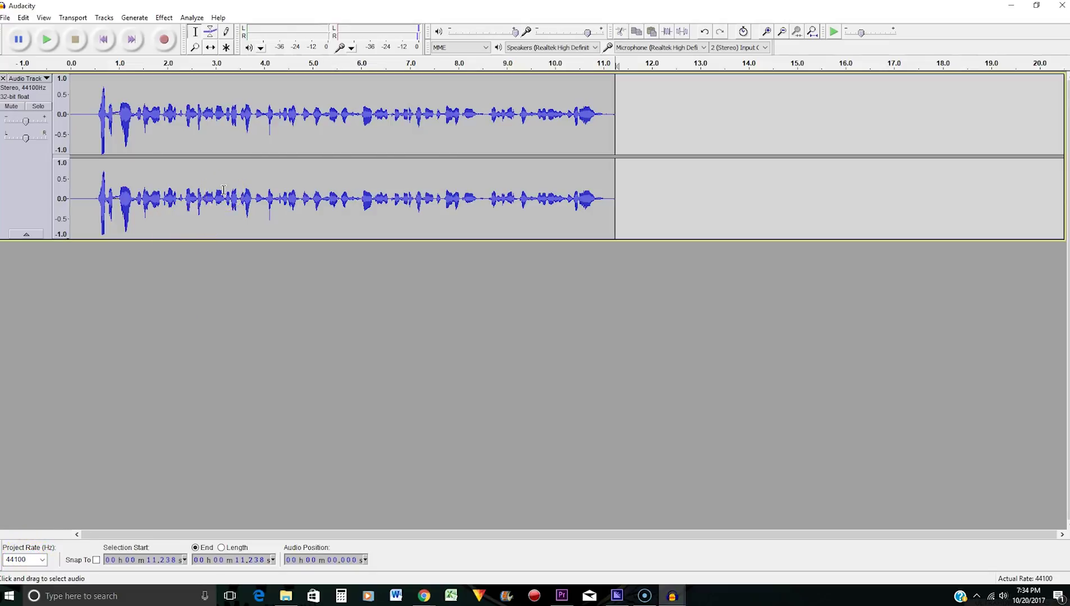
pyautogui.click(158, 88)
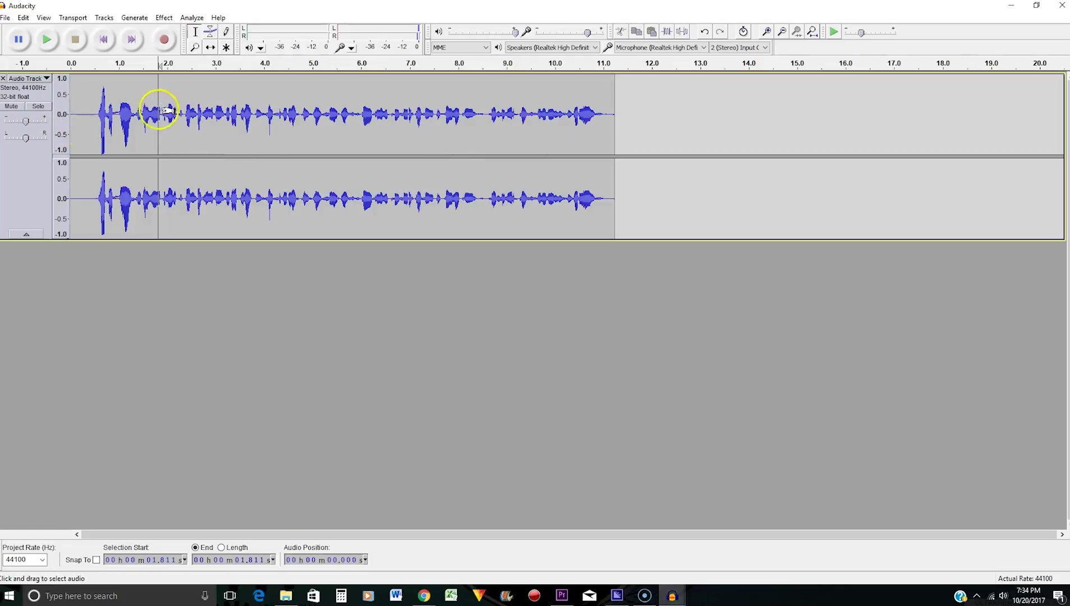
pyautogui.click(165, 19)
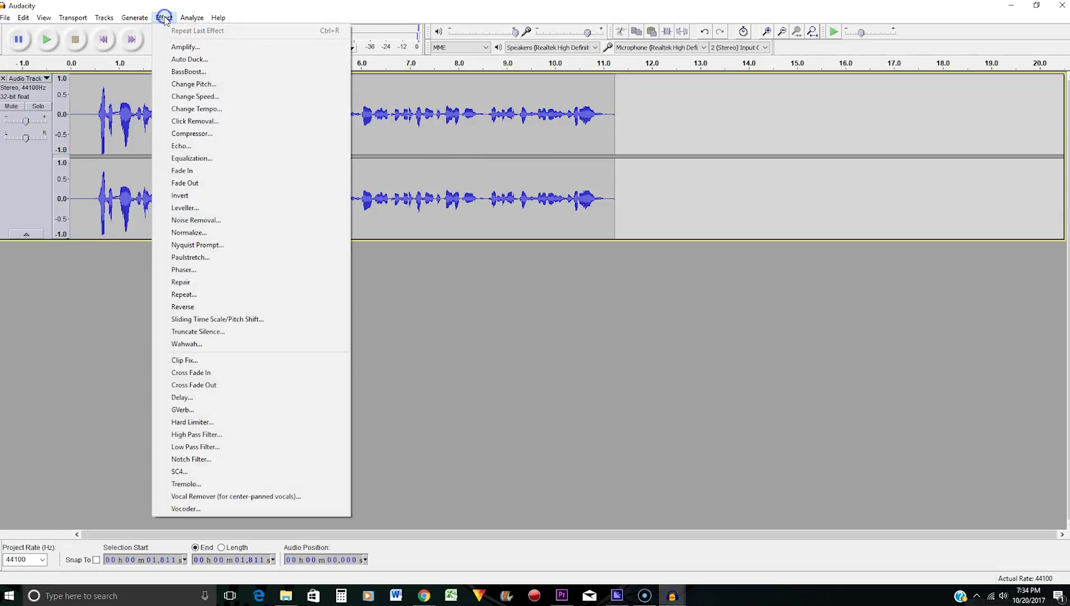
pyautogui.click(200, 232)
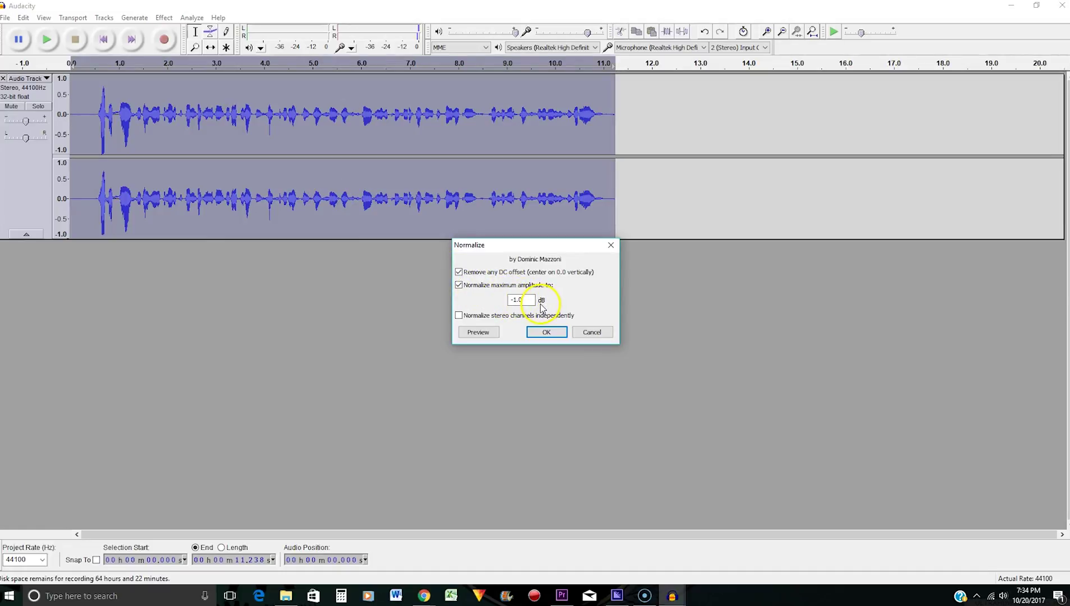
pyautogui.click(545, 332)
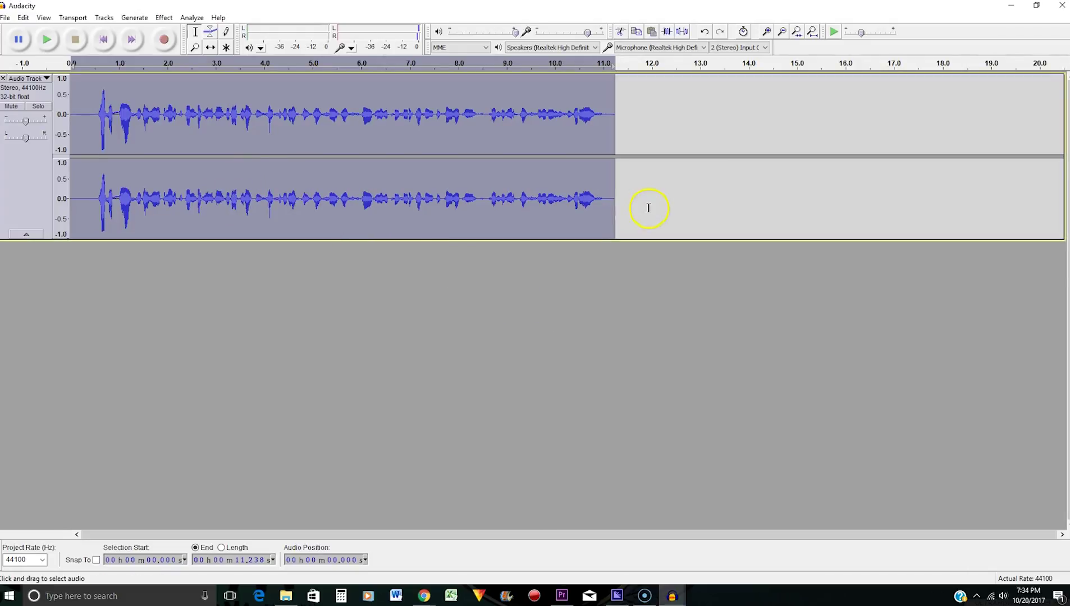
# - Capture a noise profile for Noise Removal from the silent first 0.5 s or so of the track
pyautogui.click(147, 113)
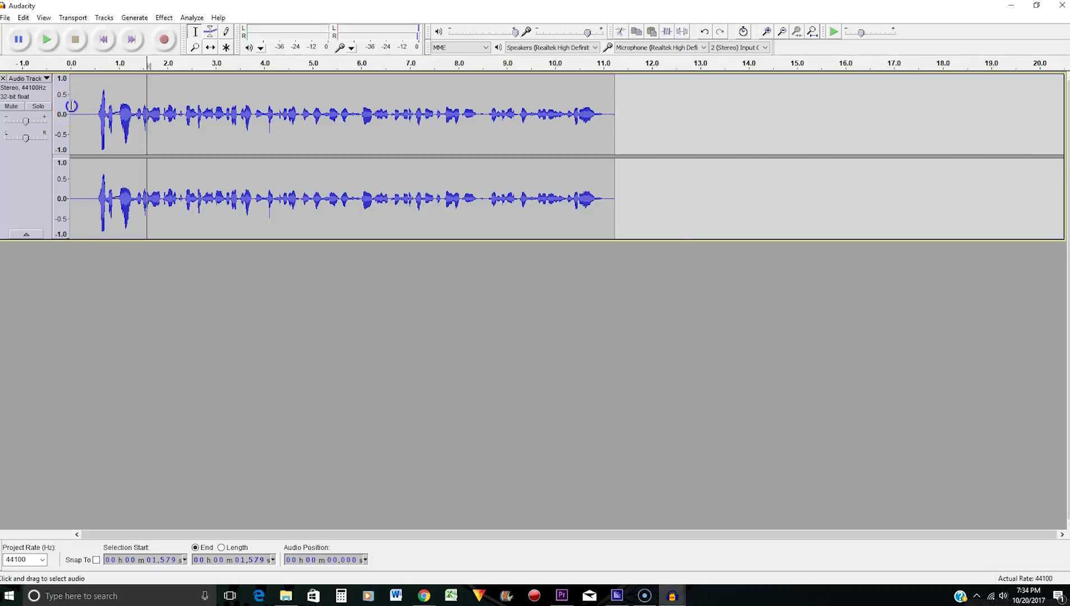
pyautogui.moveTo(72, 106); pyautogui.dragTo(94, 106)
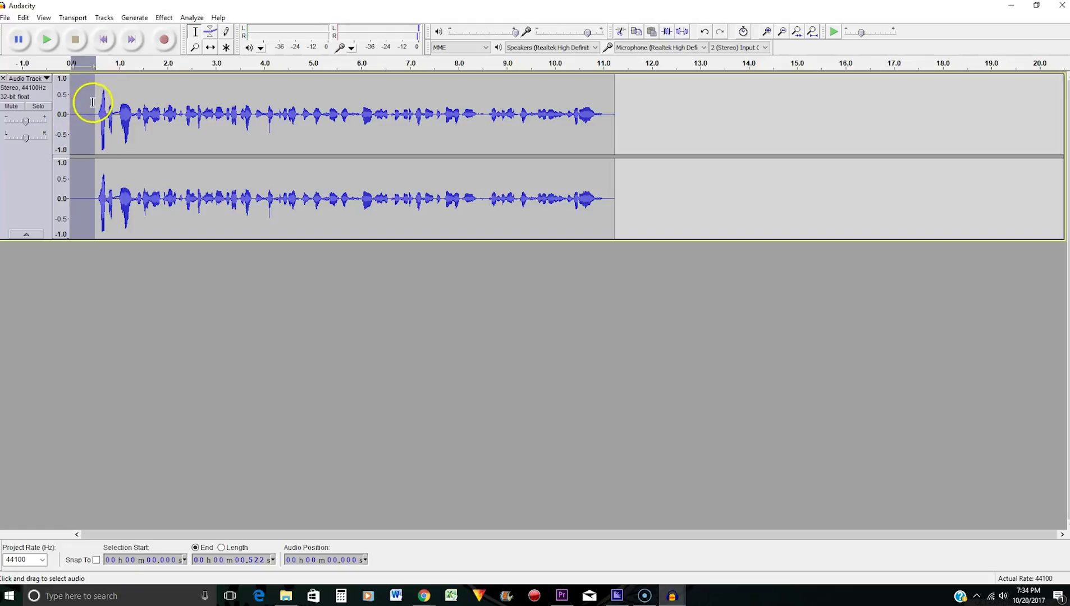
pyautogui.click(164, 17)
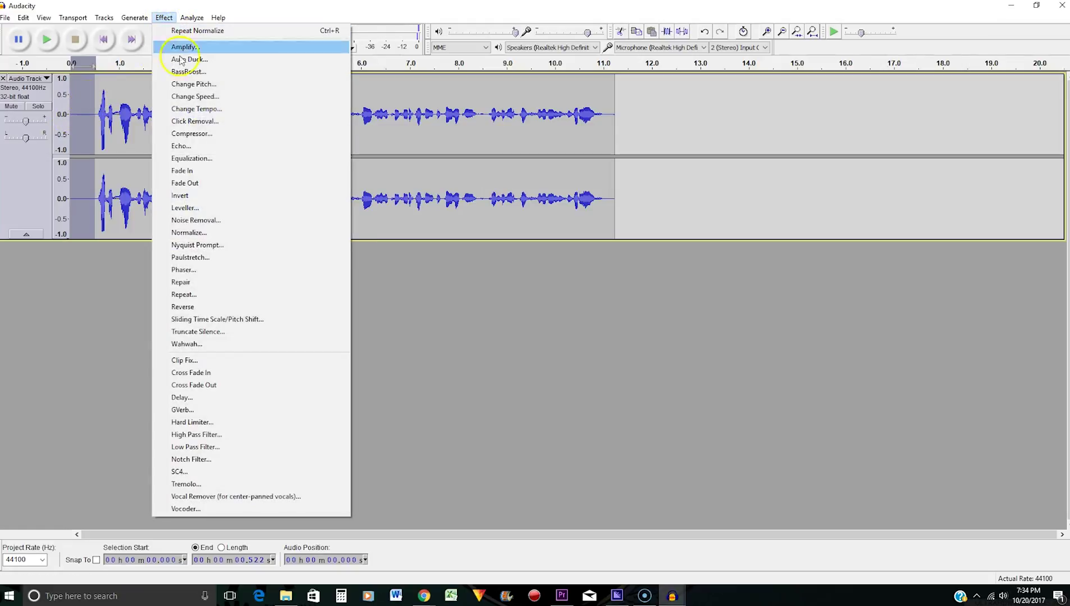
pyautogui.click(212, 220)
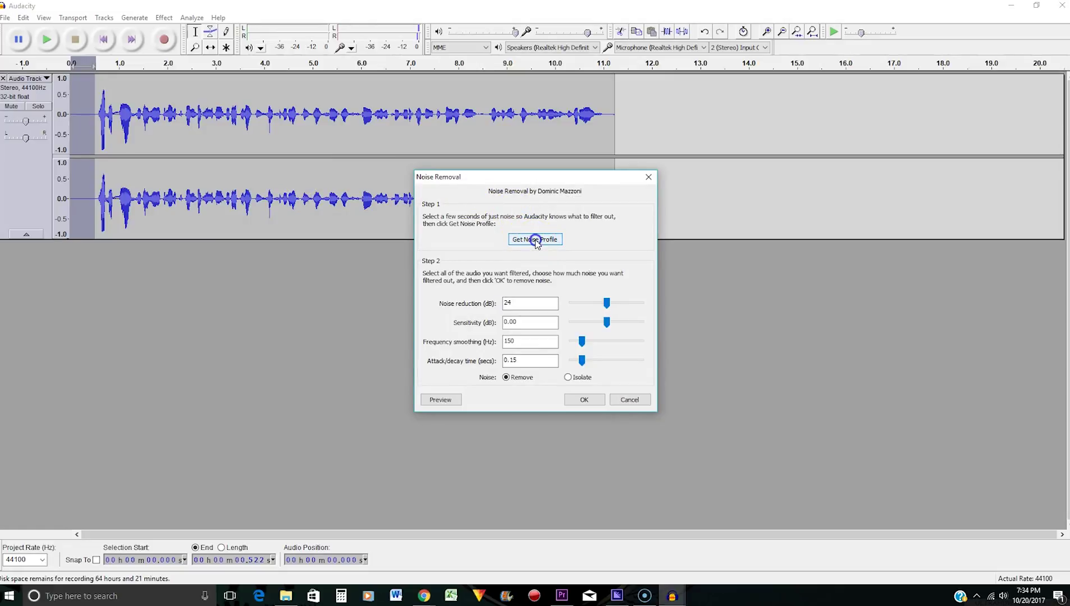
pyautogui.click(535, 240)
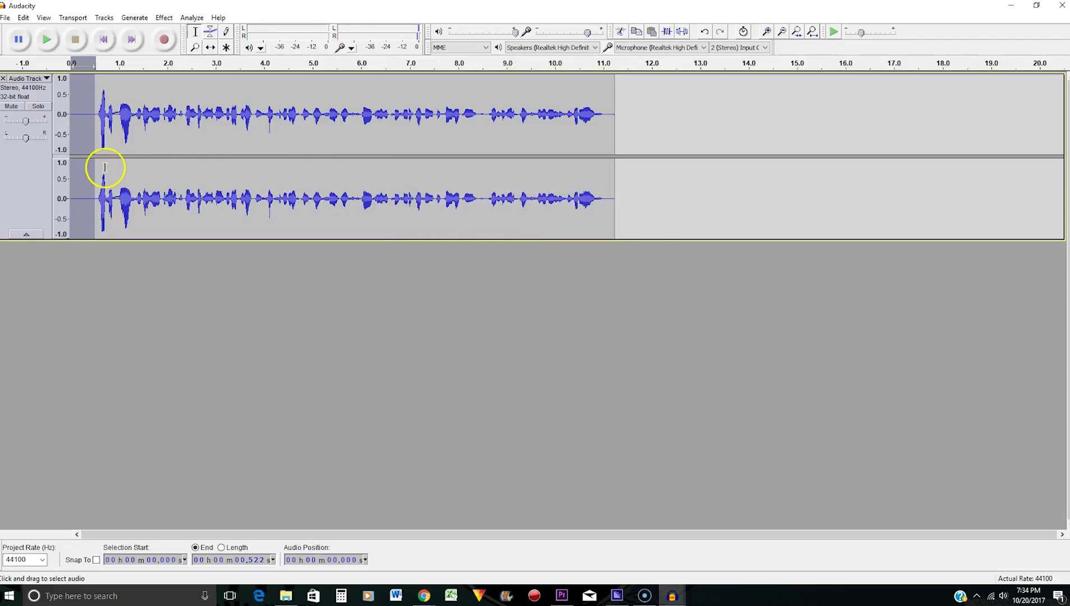
# - Apply Noise Removal to the whole track with 24 dB reduction, 0.00 dB sensitivity, 150 Hz smoothing and 0.15 s attack/decay
pyautogui.click(120, 105)
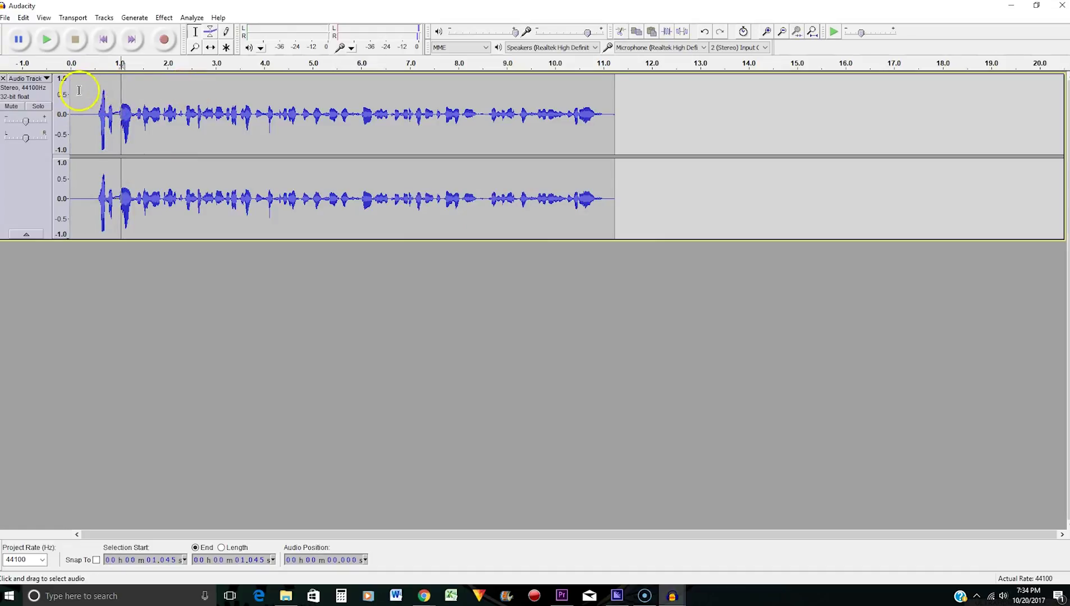
pyautogui.click(164, 18)
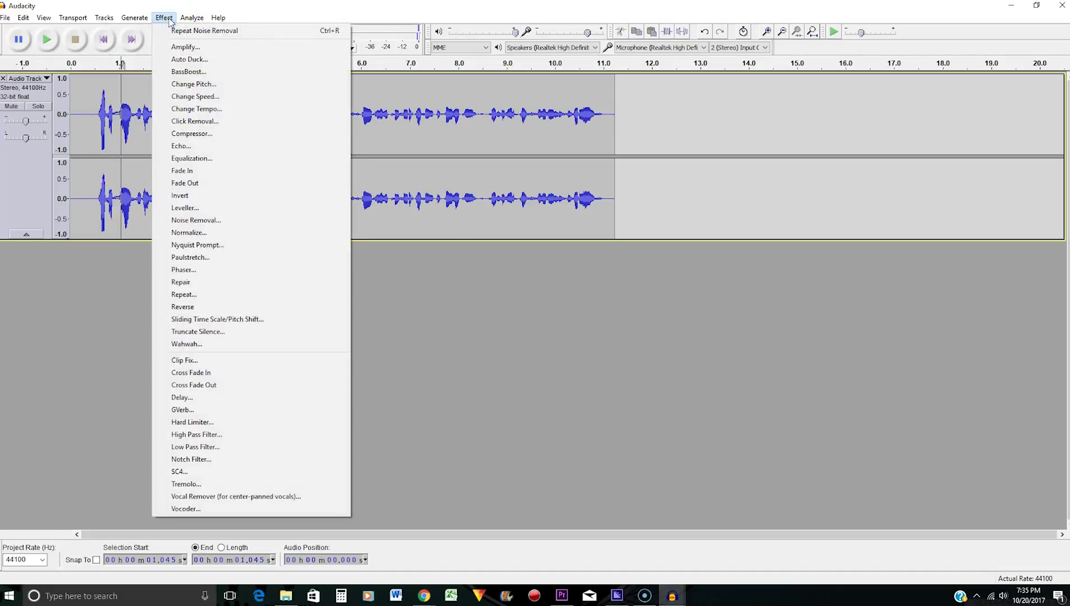
pyautogui.click(196, 220)
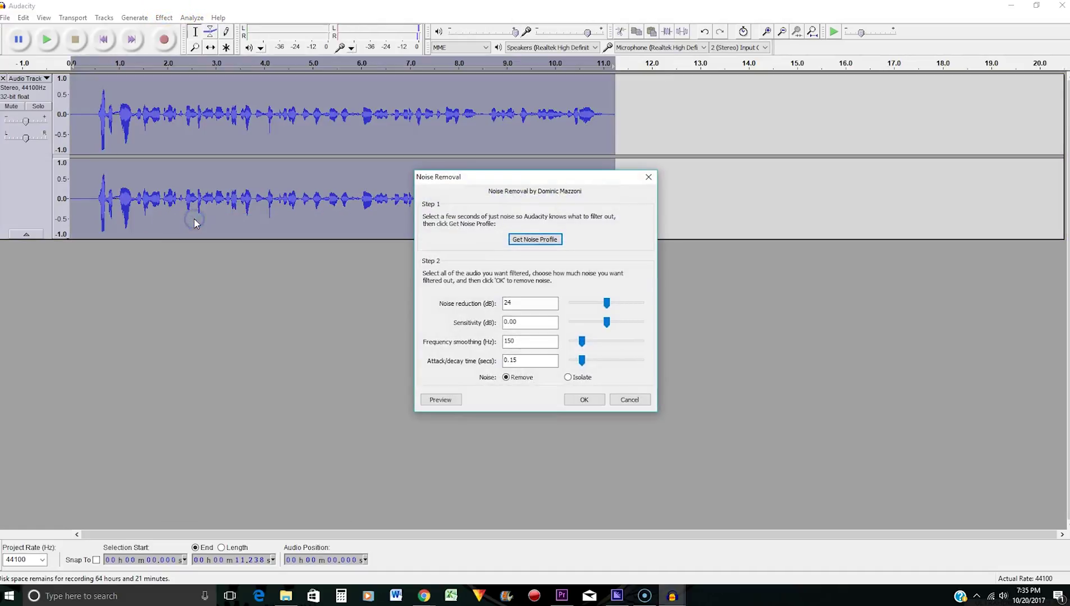
pyautogui.click(584, 400)
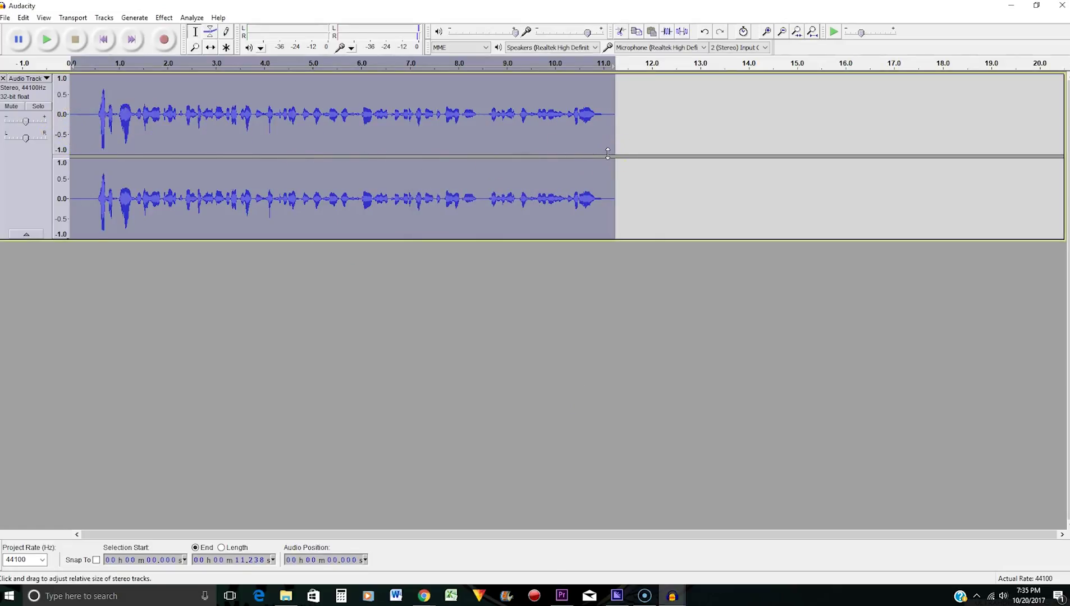
# - Normalize the whole noise-reduced track again to a maximum amplitude of -1.0 dB
pyautogui.click(85, 135)
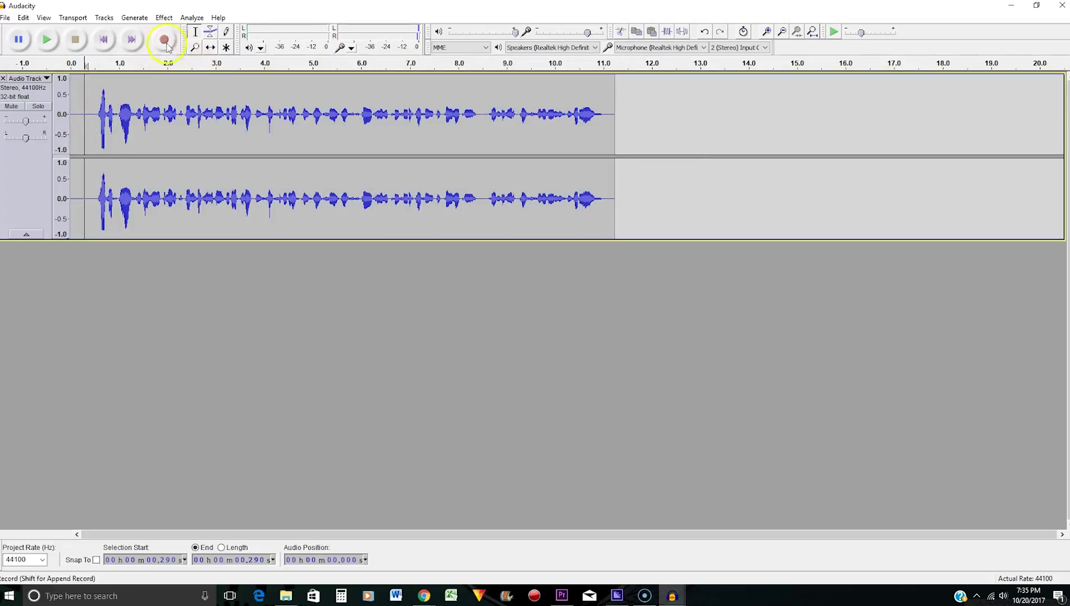
pyautogui.click(164, 18)
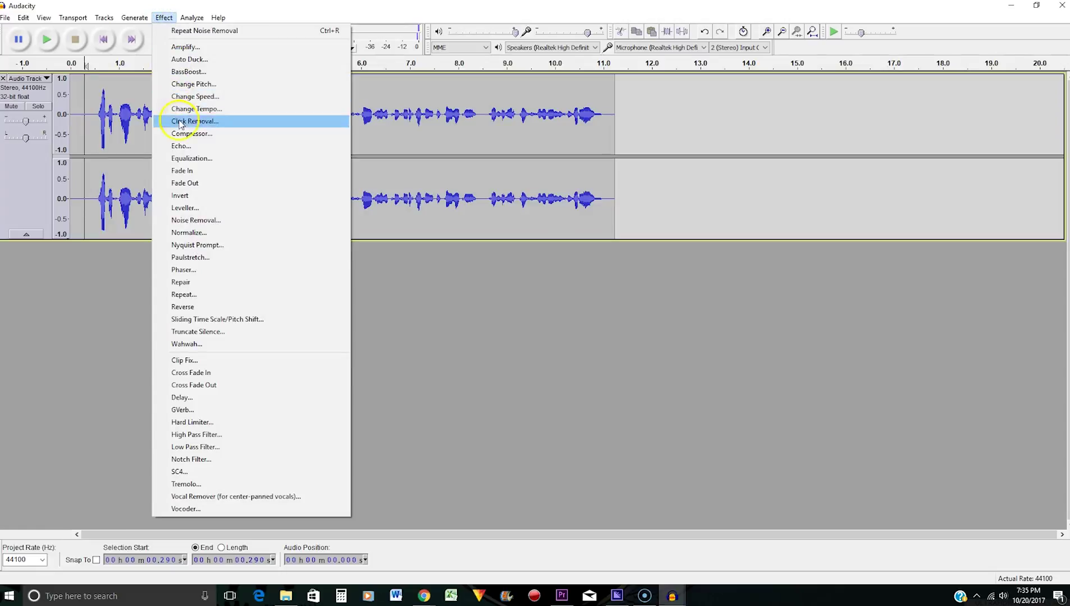
pyautogui.click(199, 235)
pyautogui.click(553, 330)
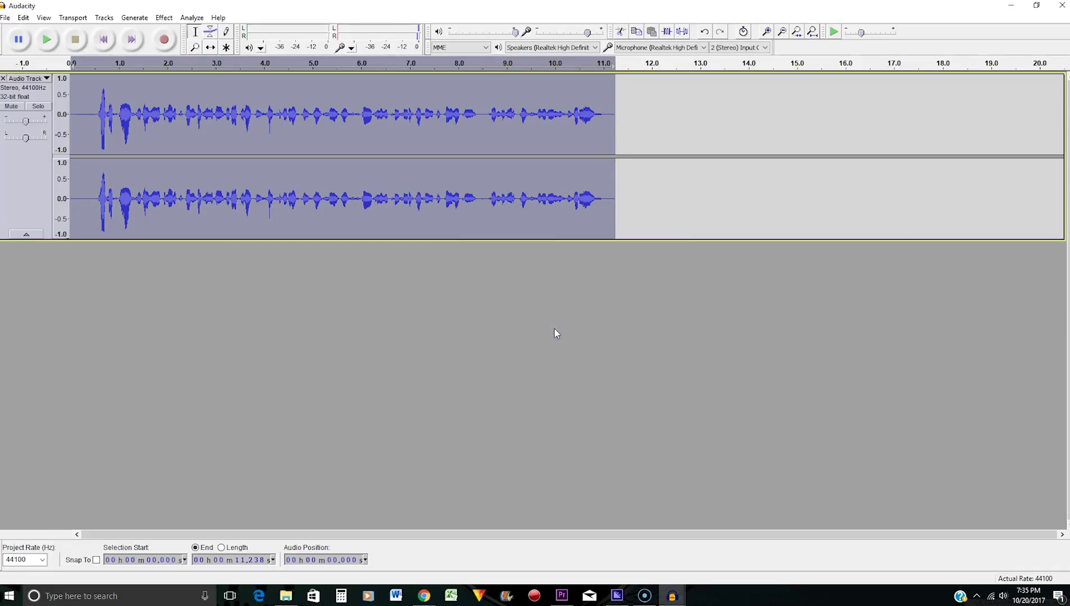
# - Enlarge the Equalization graph to inspect the YouTube EQ curve and apply that curve to the whole track
pyautogui.click(128, 123)
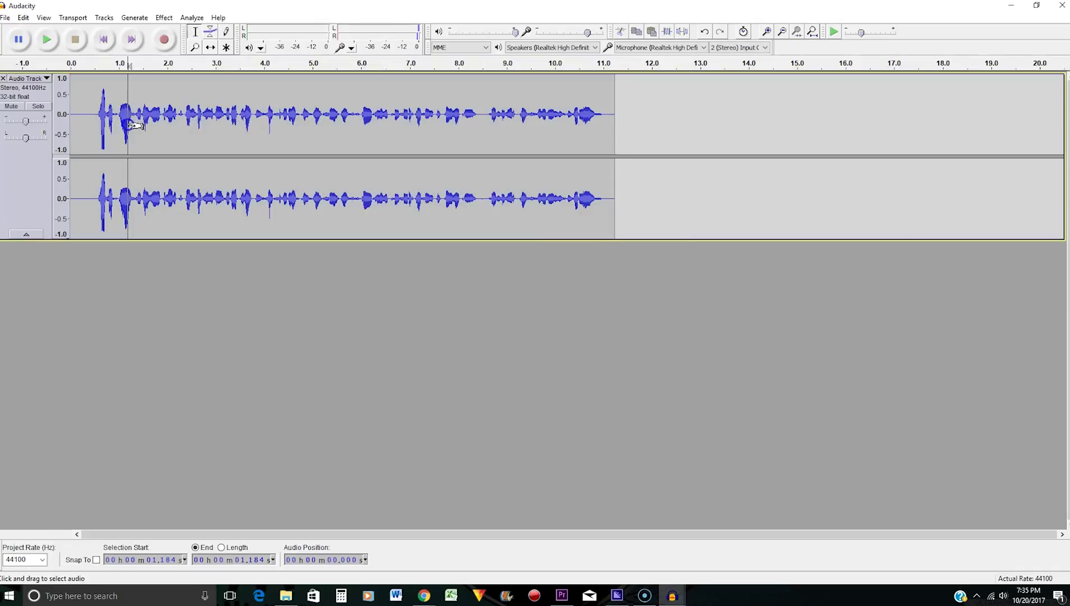
pyautogui.click(164, 17)
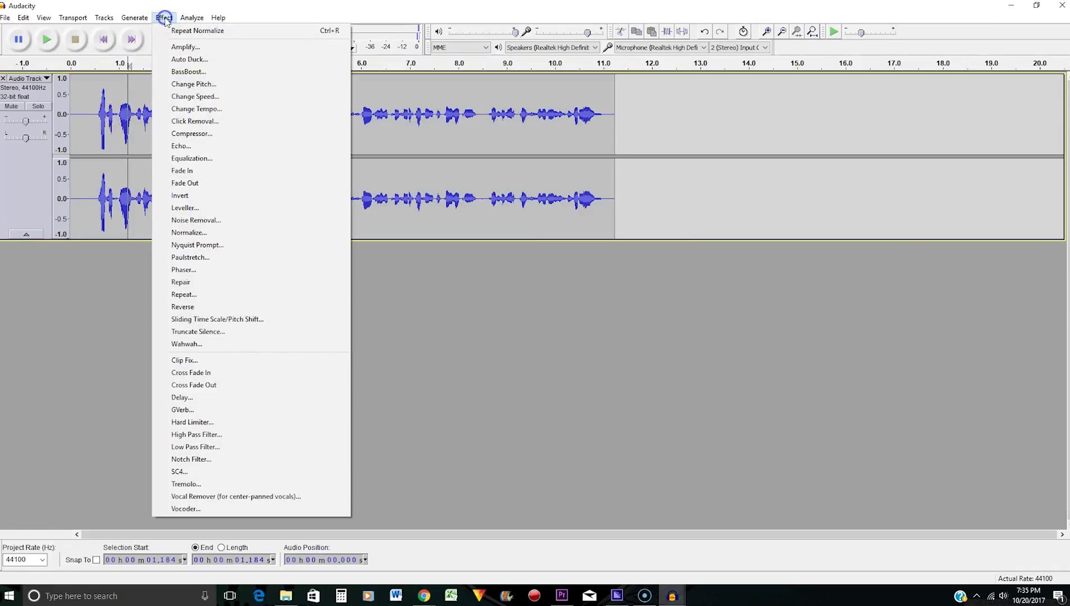
pyautogui.click(191, 159)
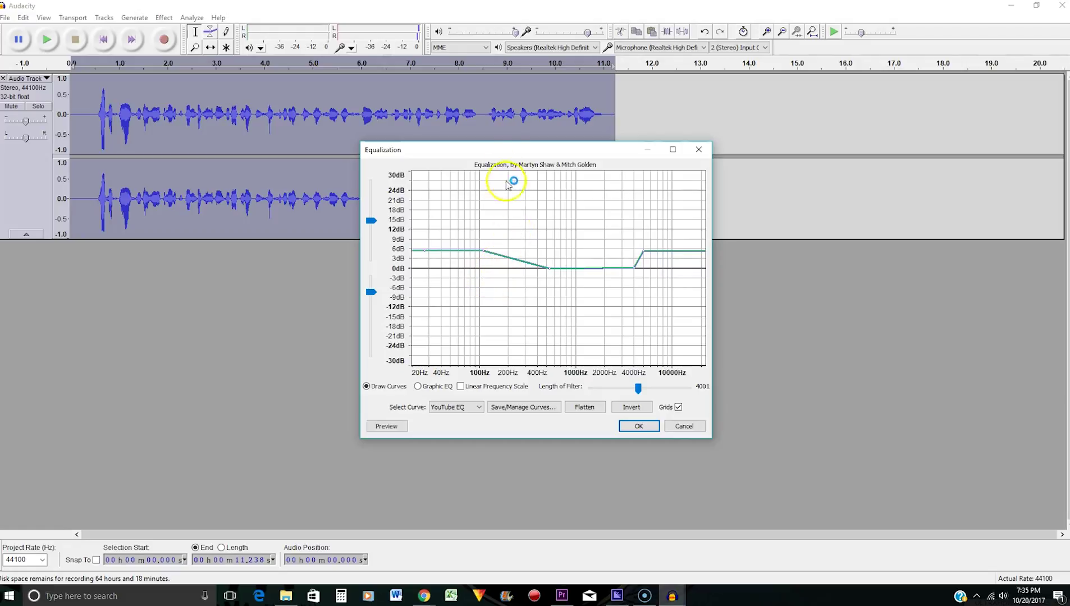
pyautogui.moveTo(512, 149); pyautogui.dragTo(253, 91)
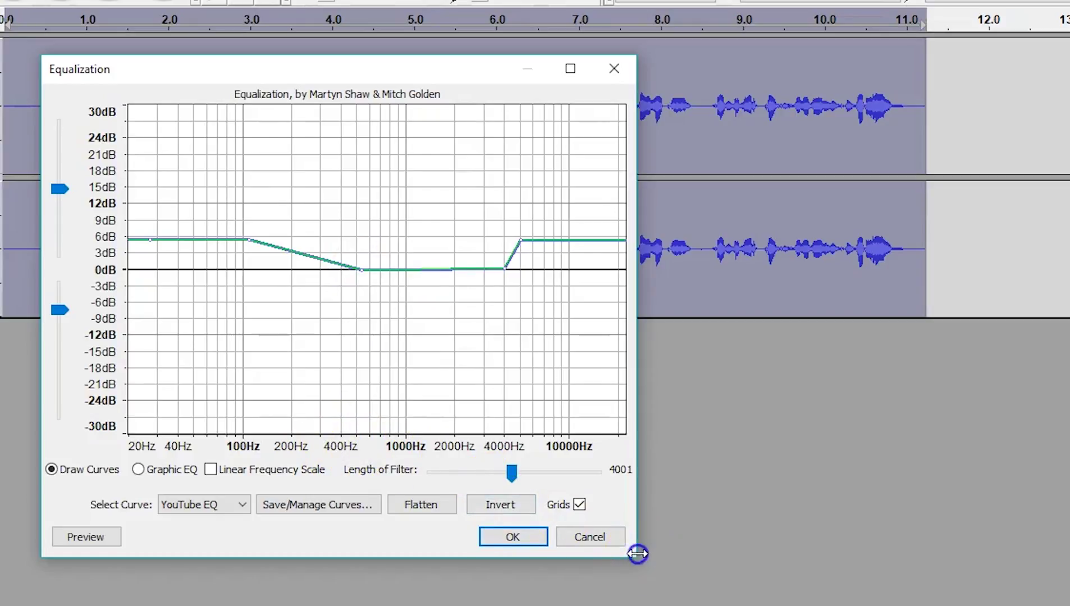
pyautogui.moveTo(638, 556); pyautogui.dragTo(900, 565)
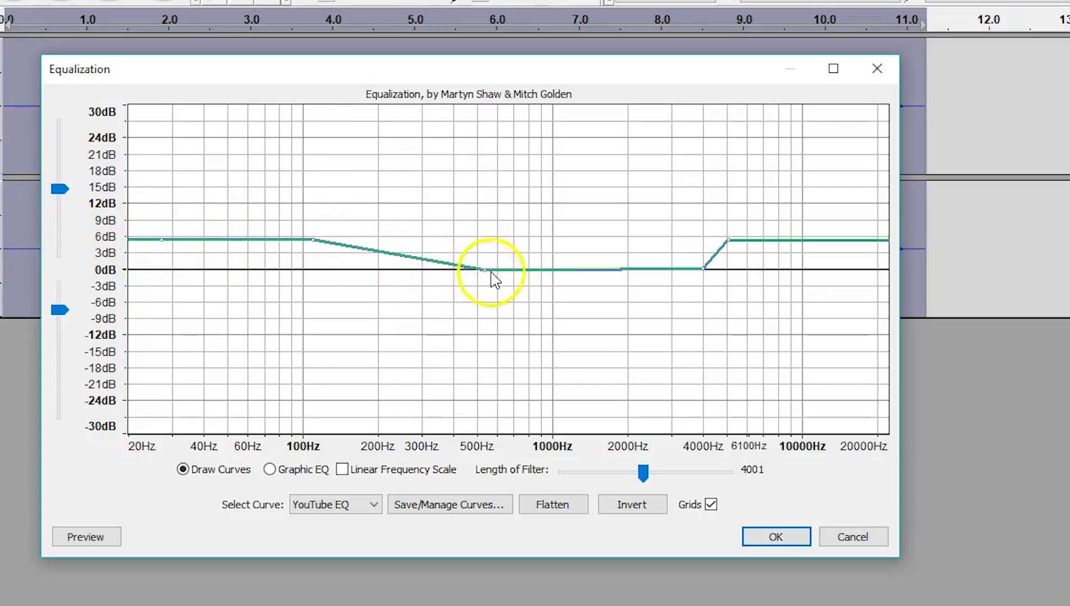
pyautogui.click(705, 269)
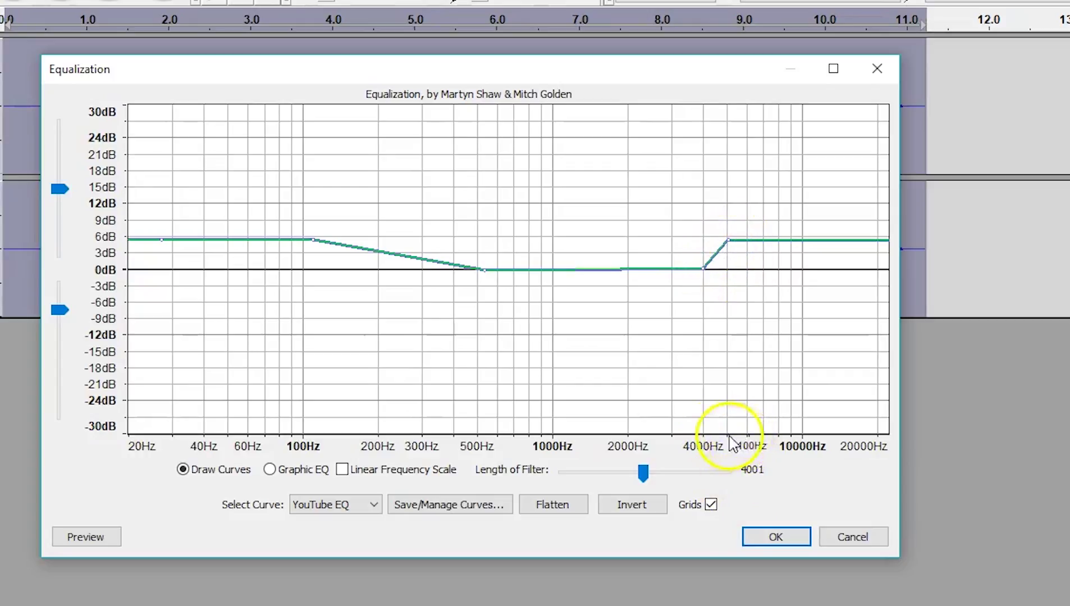
pyautogui.moveTo(900, 484); pyautogui.dragTo(980, 484)
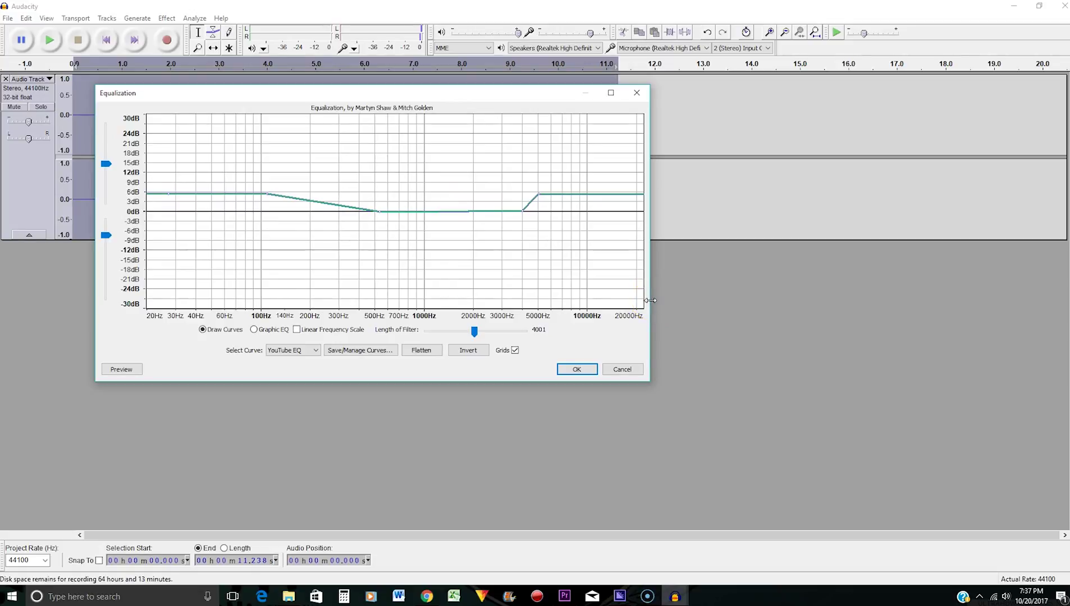
pyautogui.click(581, 371)
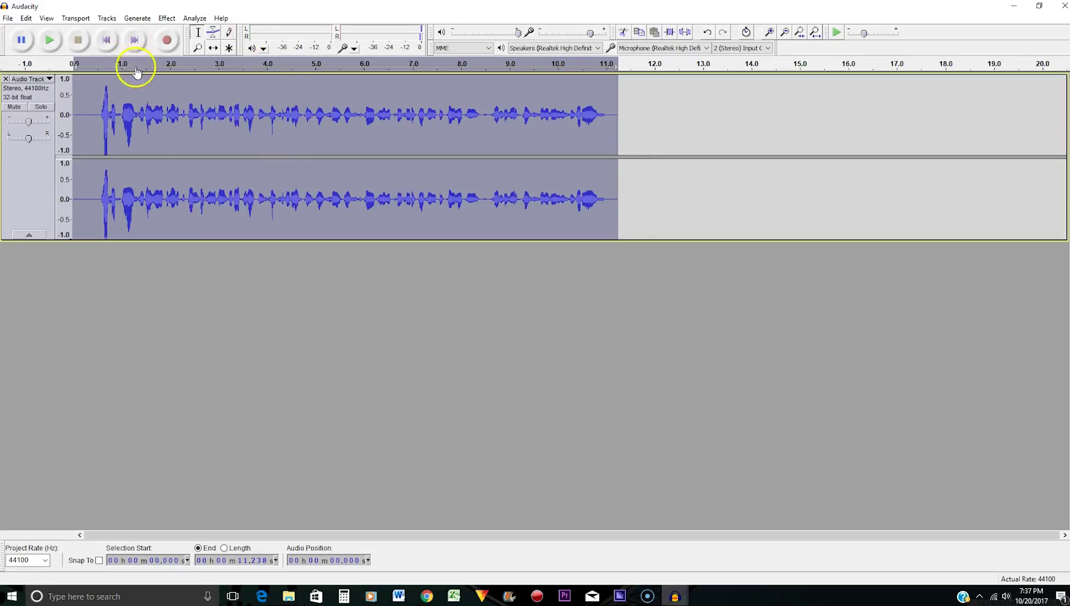
# - Normalize the equalized track to a maximum amplitude of -1.0 dB, removing any DC offset
pyautogui.click(166, 18)
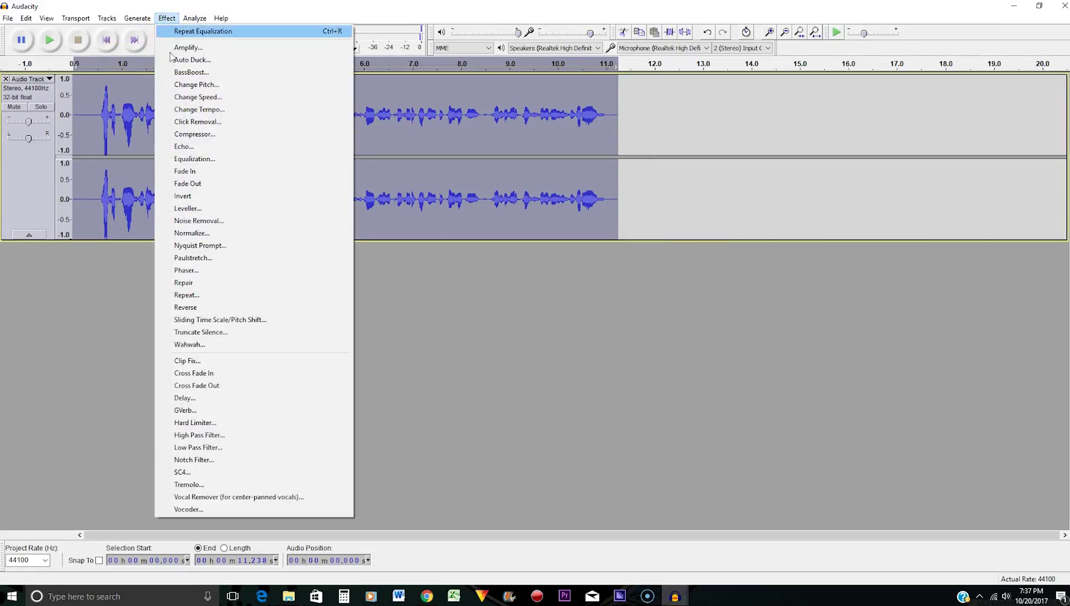
pyautogui.click(194, 233)
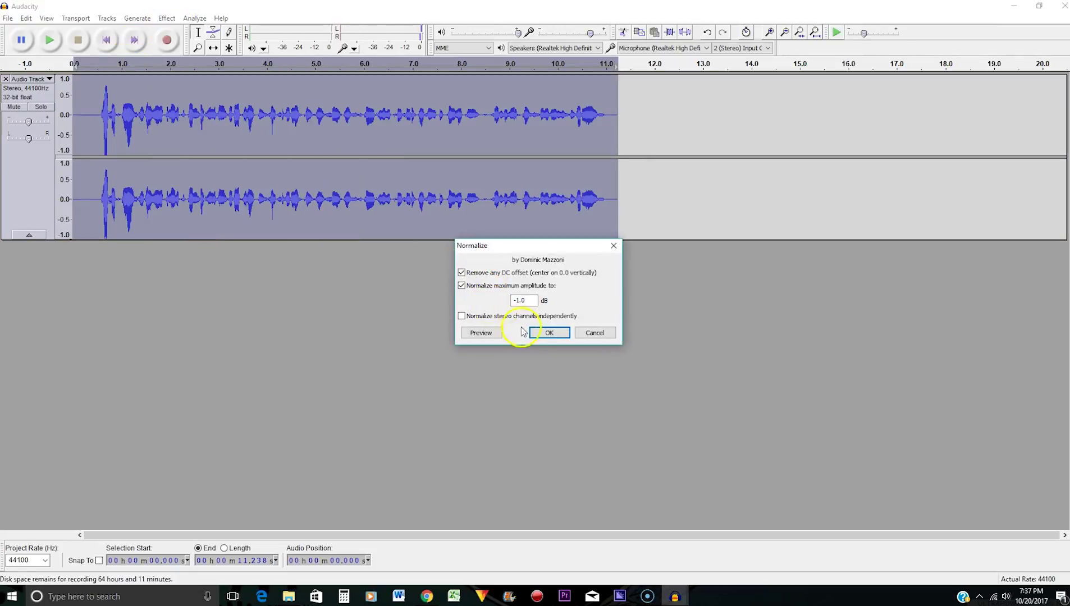
pyautogui.click(548, 333)
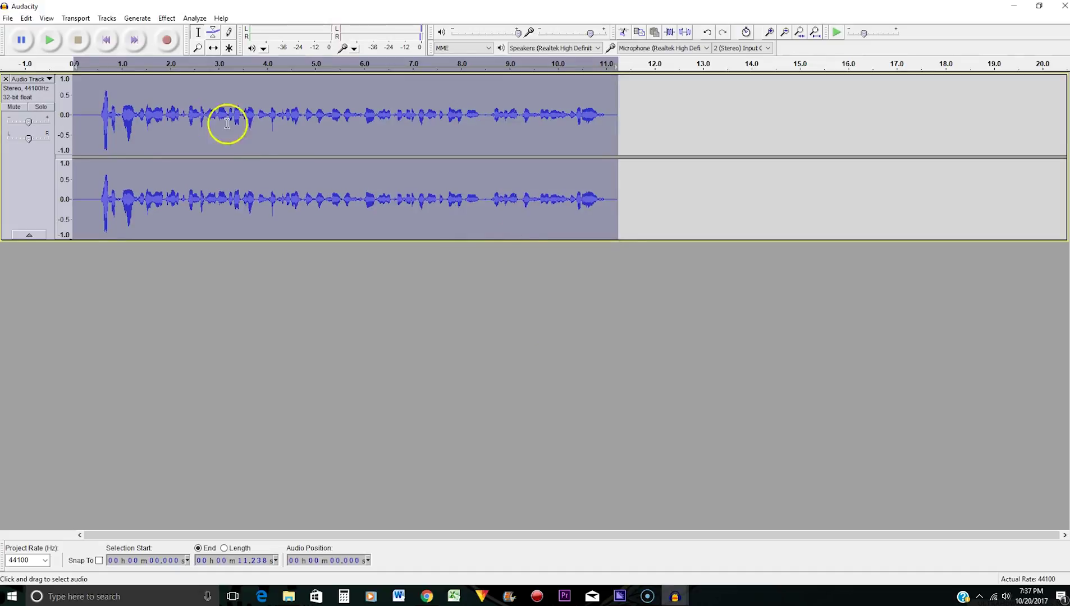
# - Compress the whole track with -20 dB threshold, -40 dB noise floor, 2:1 ratio, 0.2 s attack, 1.0 s decay and make-up gain
pyautogui.click(196, 129)
pyautogui.click(167, 18)
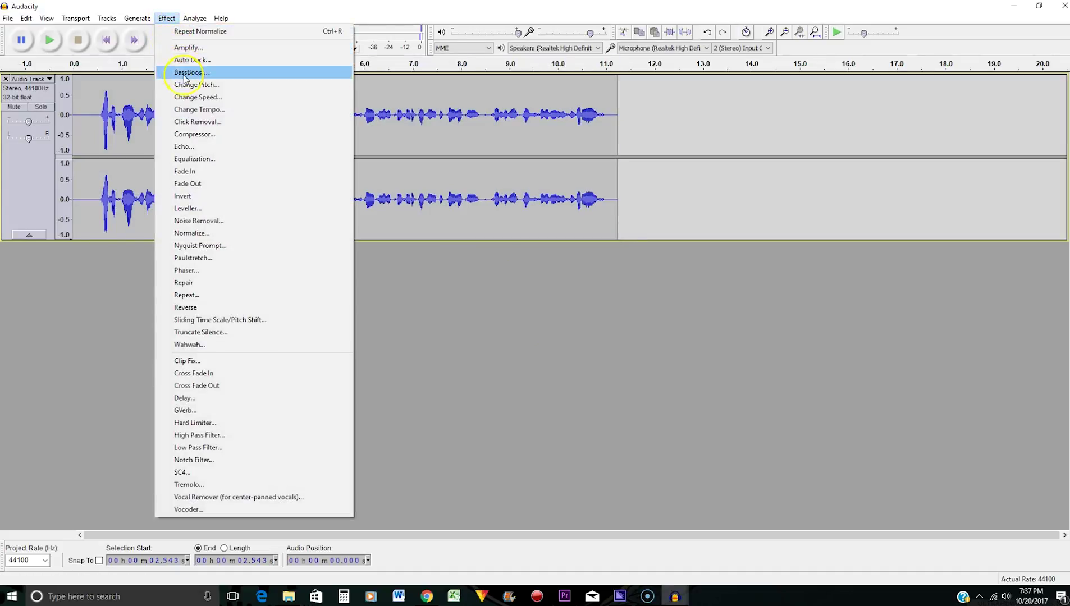
pyautogui.click(194, 134)
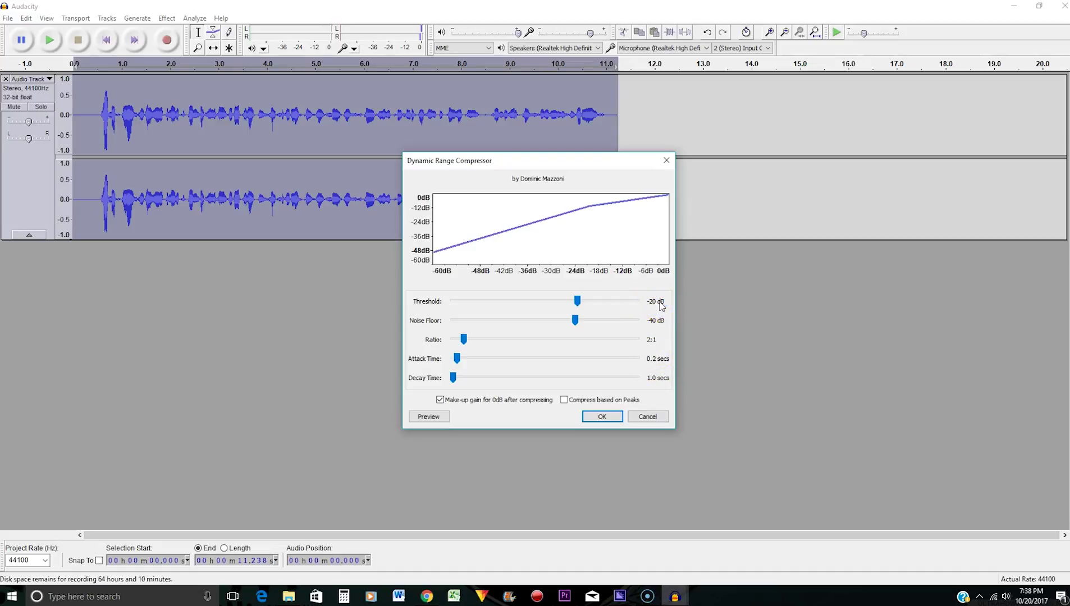
pyautogui.click(615, 418)
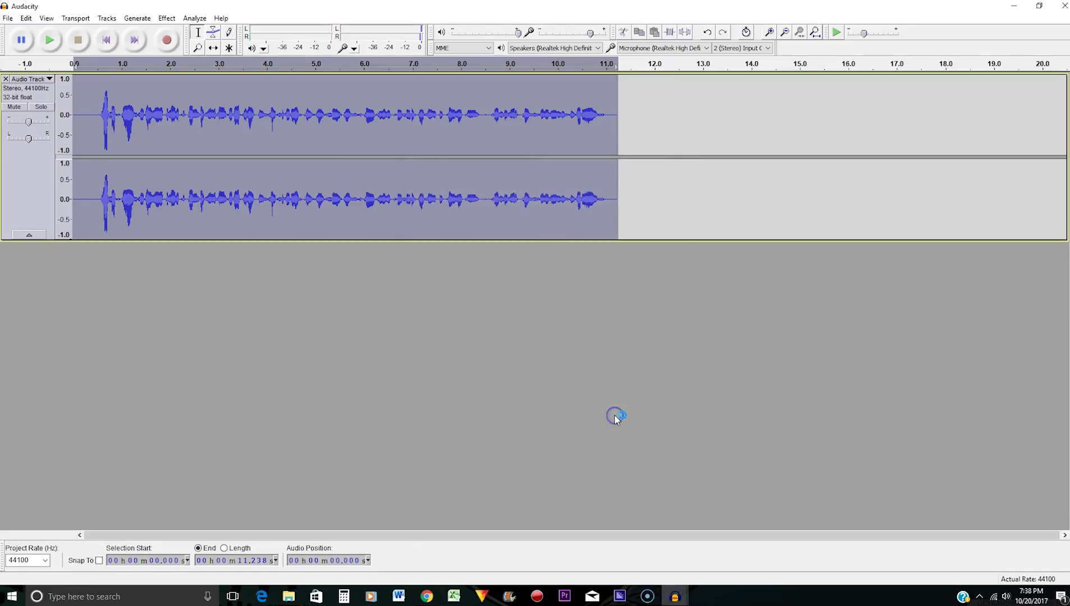
# - Normalize the compressed track to a maximum amplitude of -1.0 dB, removing any DC offset
pyautogui.click(167, 18)
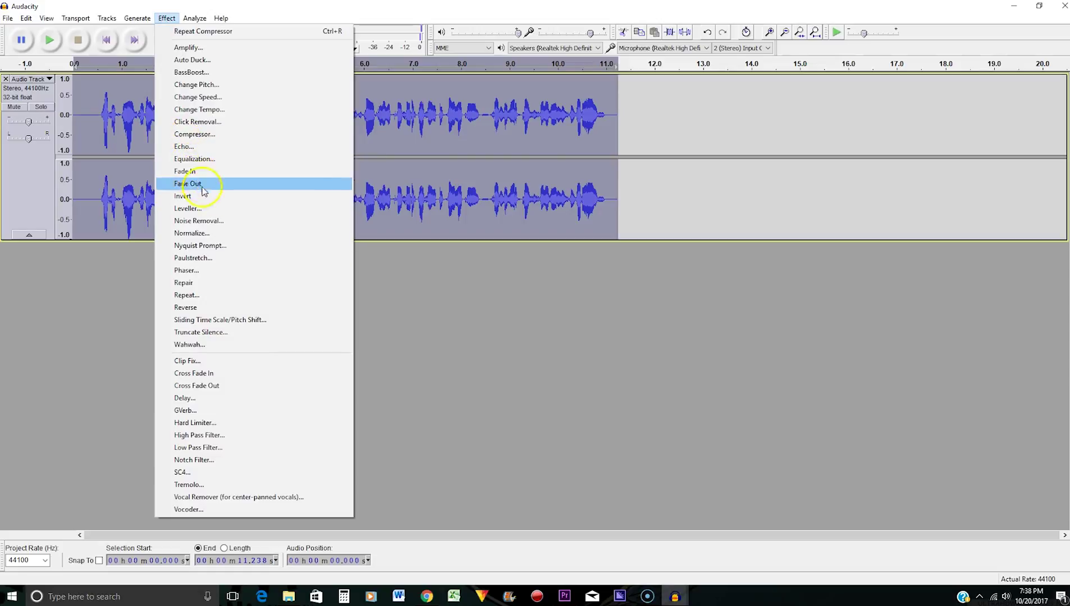
pyautogui.click(207, 233)
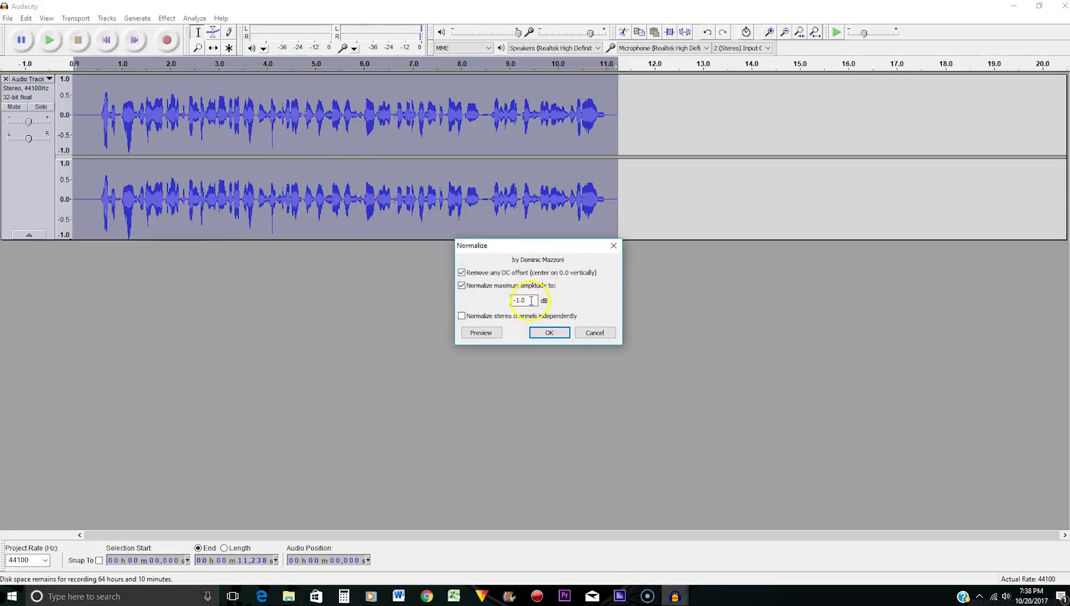
pyautogui.click(550, 332)
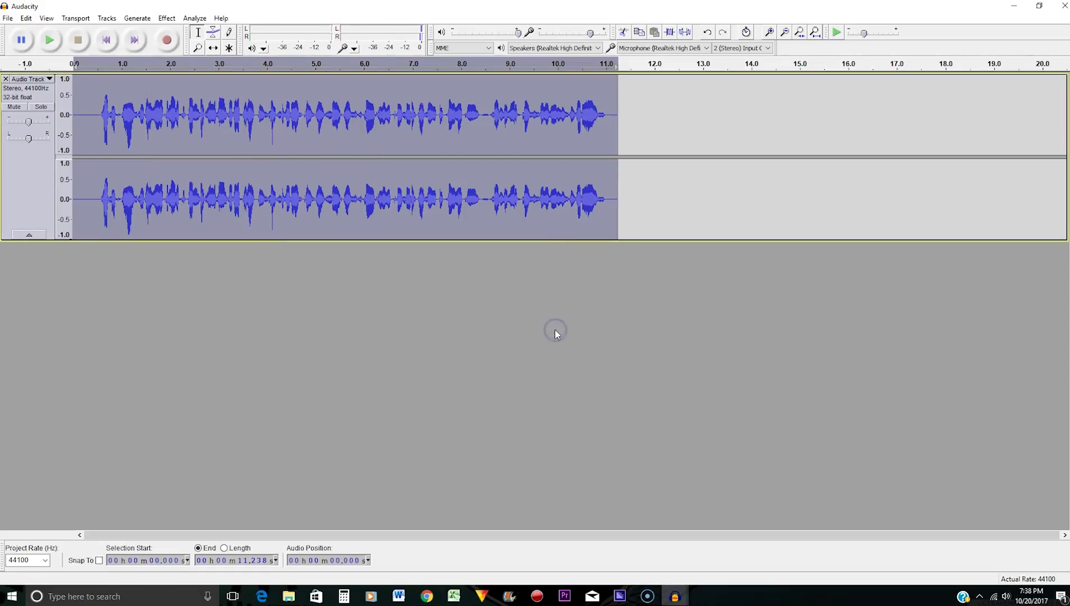
pyautogui.click(446, 153)
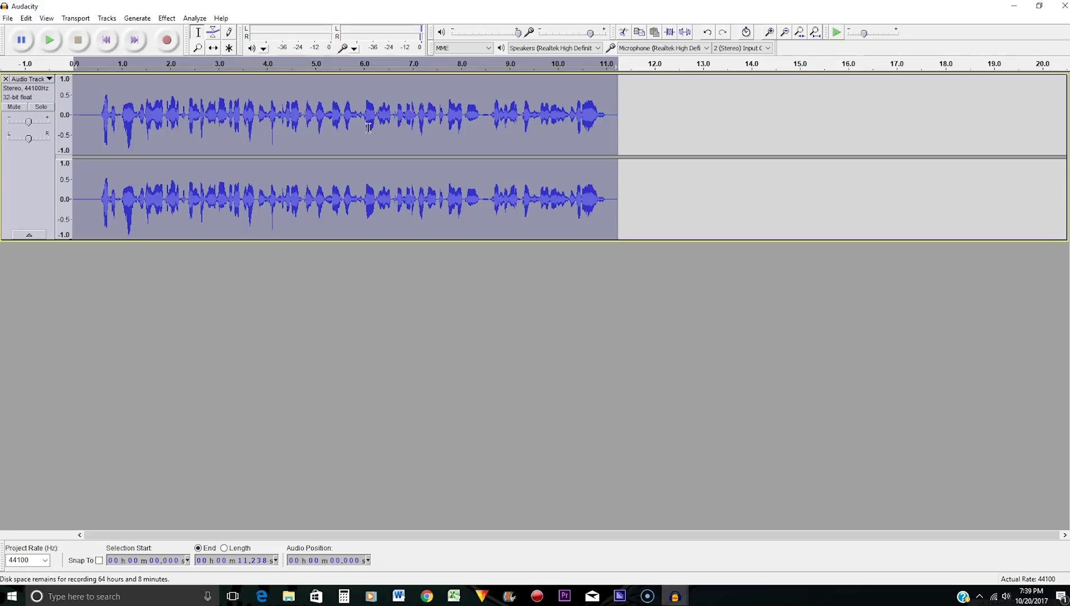
pyautogui.click(350, 63)
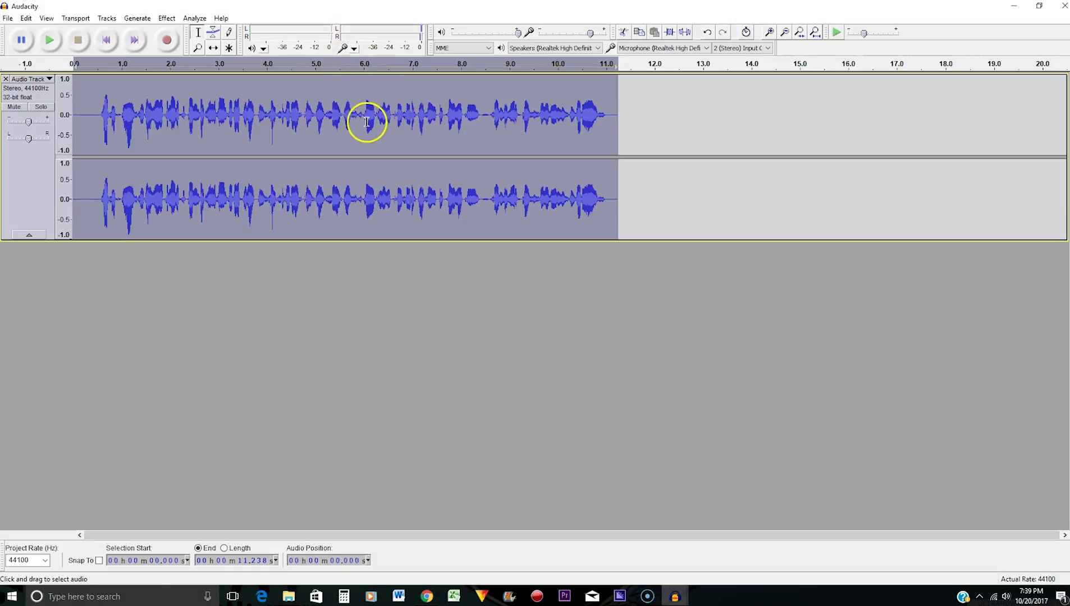